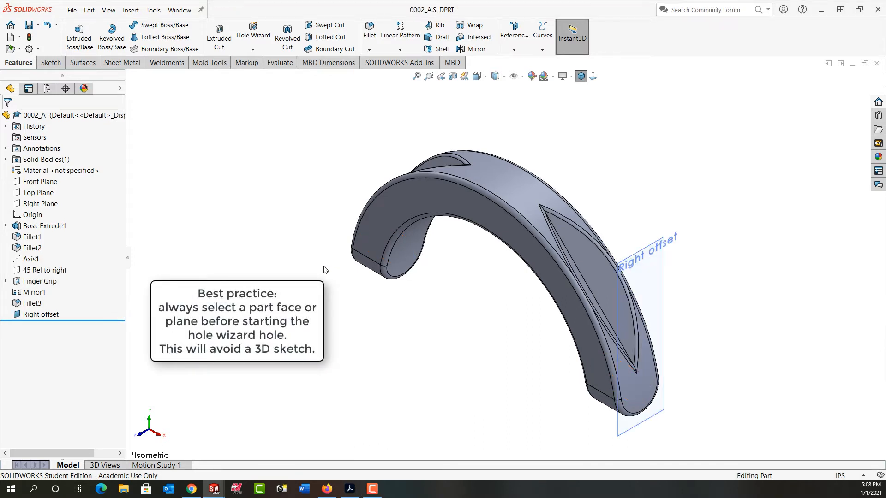
- Start a Hole Wizard hole on the Right offset plane, using the ANSI Inch standard and the Dowel Holes type
click(49, 315)
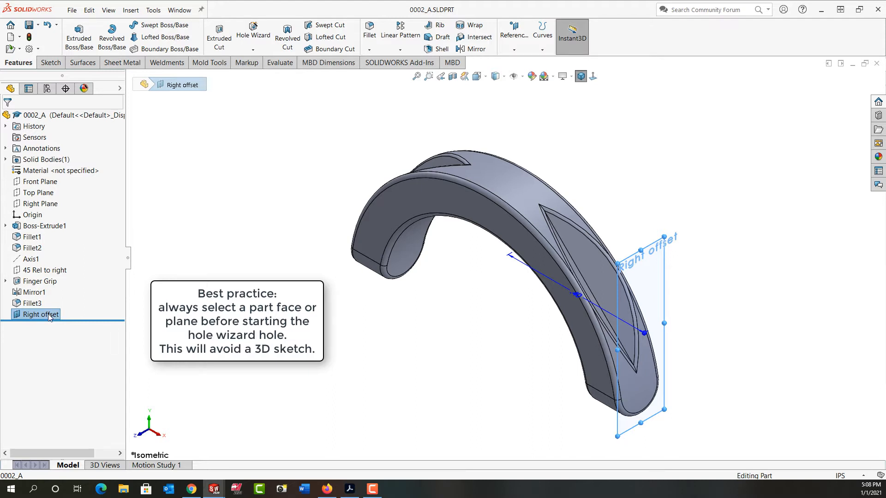
click(252, 36)
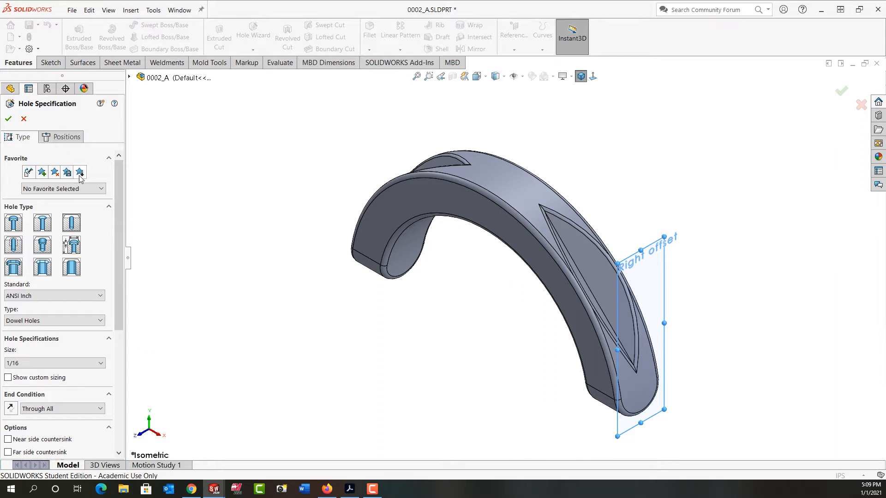
drag(119, 220, 121, 238)
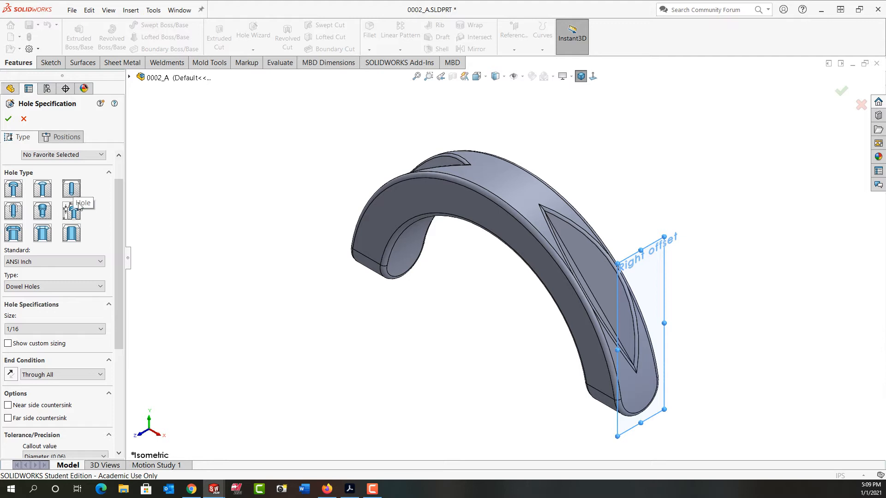
click(51, 263)
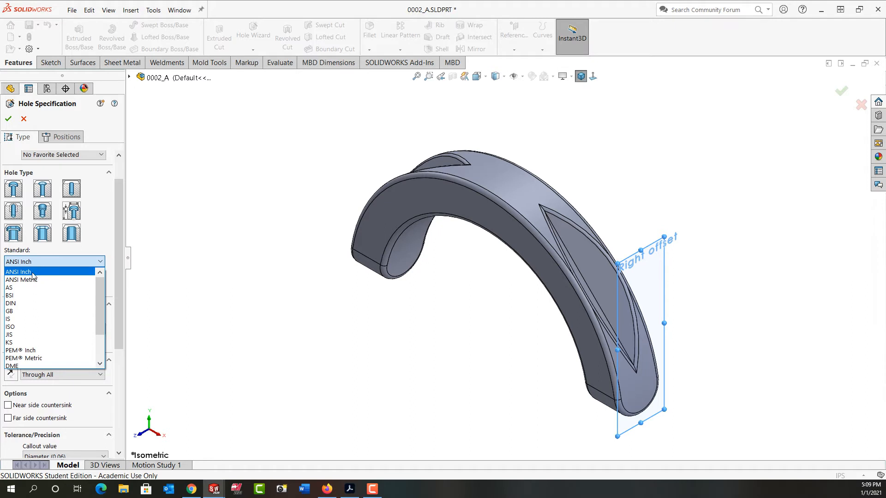
click(33, 272)
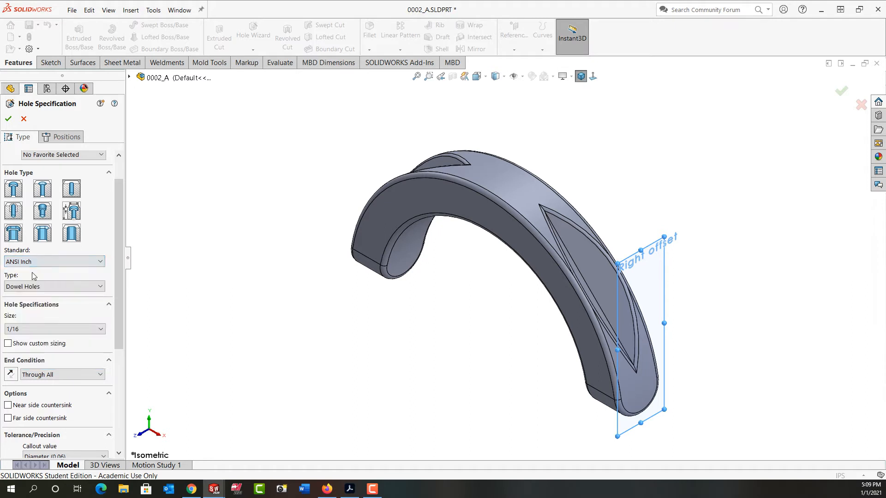
click(58, 288)
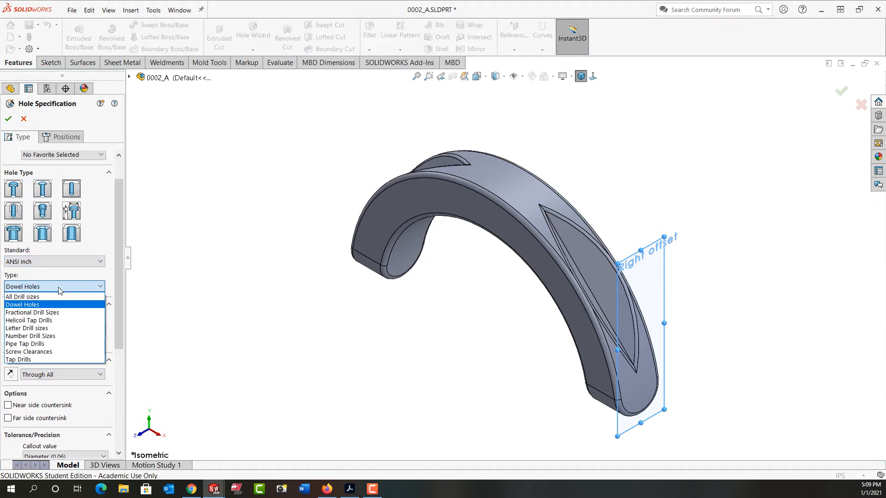
click(37, 305)
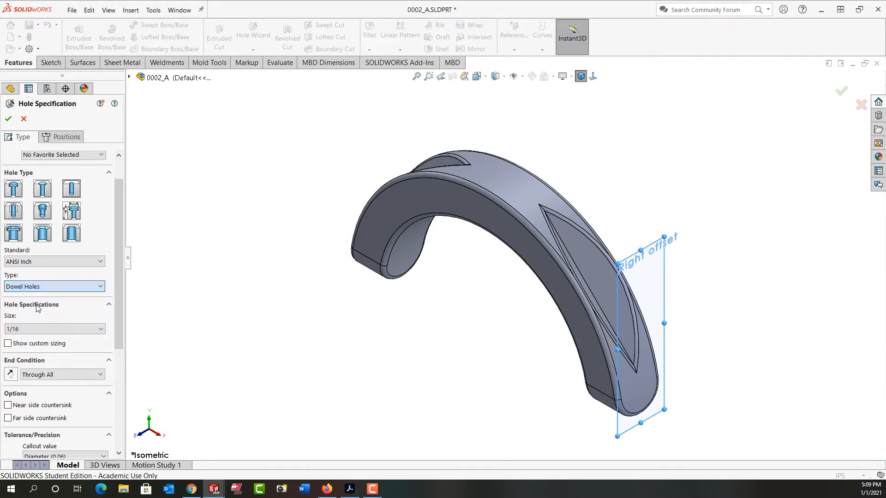
- Set the dowel hole size to 1/16 with custom sizing shown, and use the Through All end condition
drag(118, 319, 120, 382)
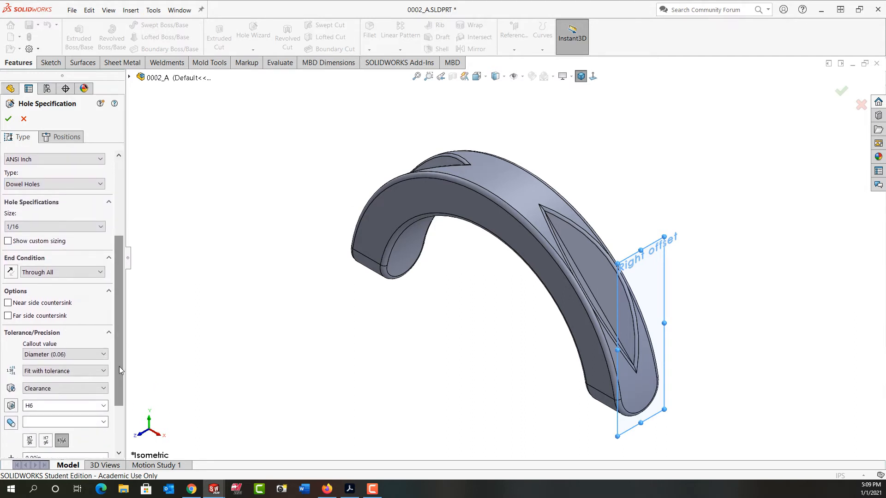
click(94, 228)
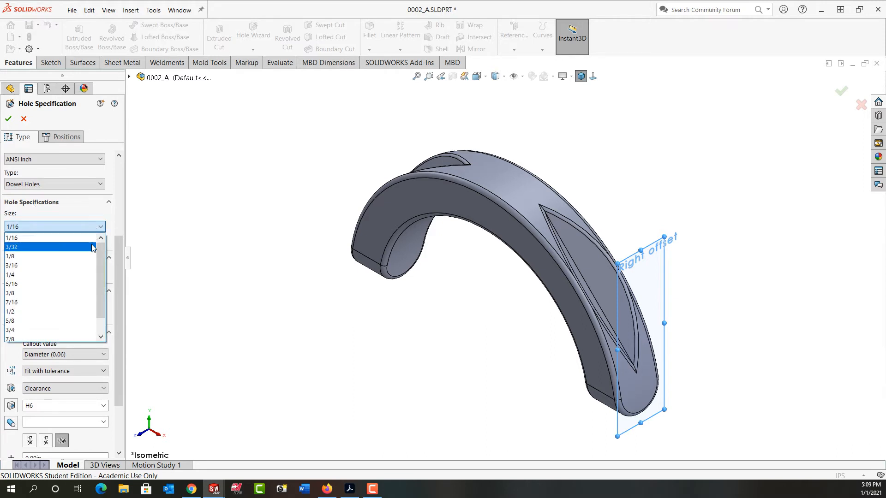
click(32, 239)
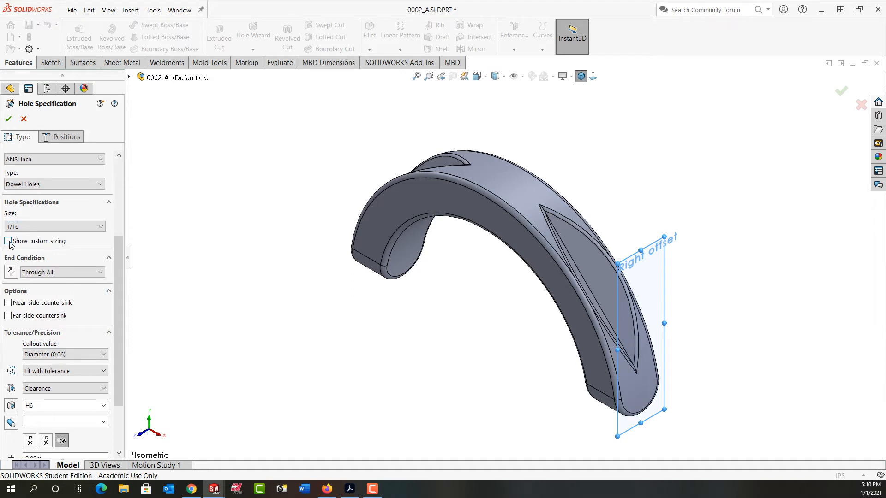
click(8, 241)
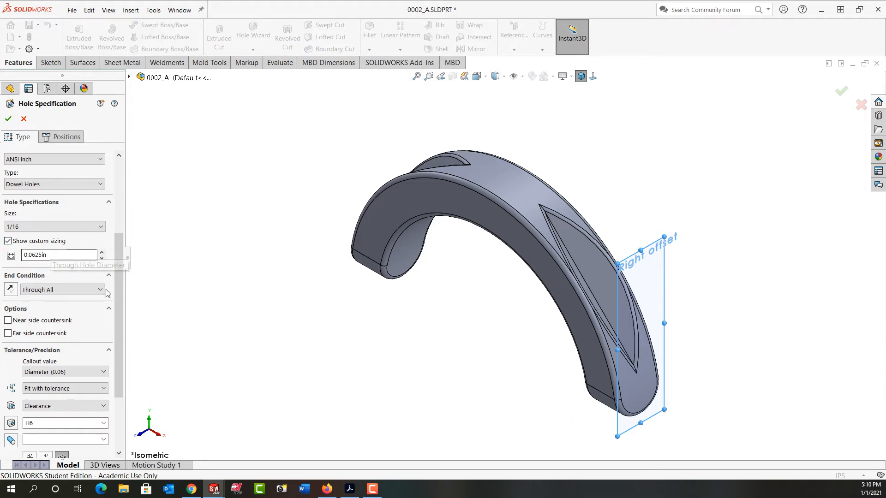
drag(116, 298, 121, 328)
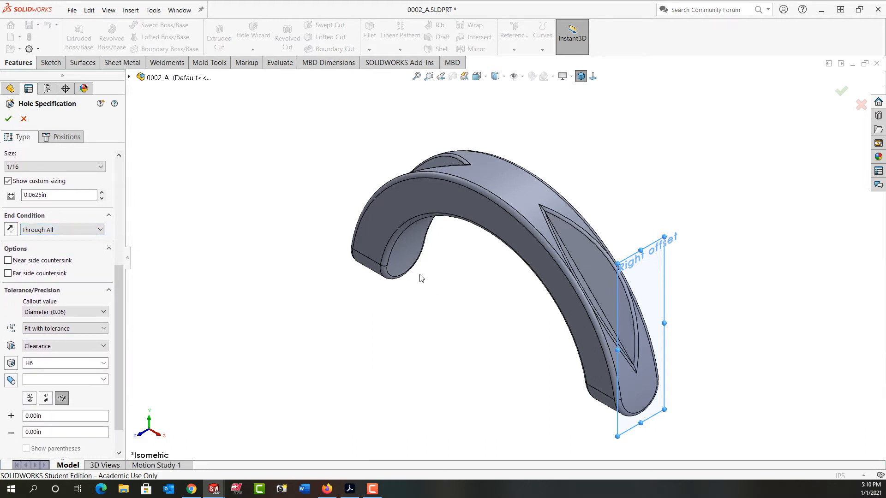
click(99, 230)
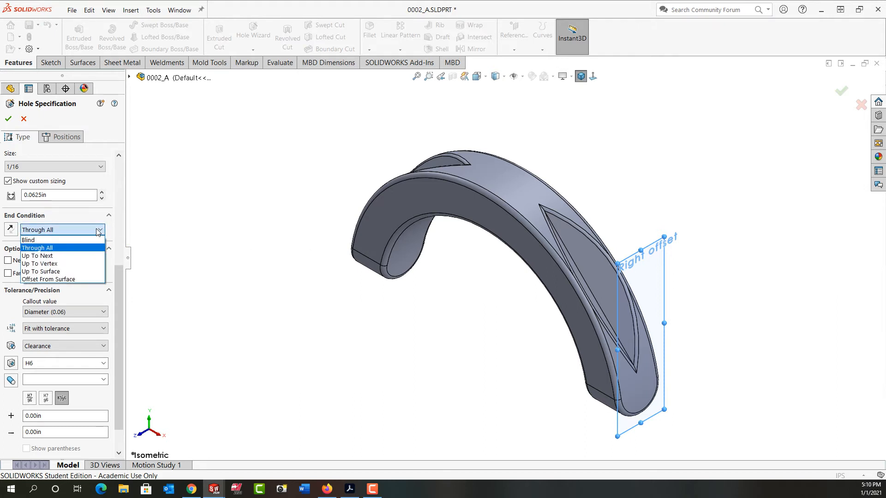
click(51, 249)
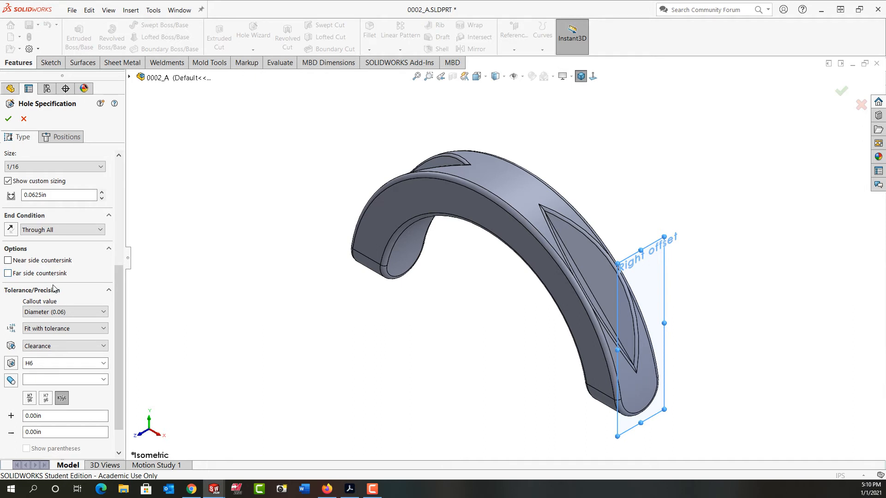
- Set the hole diameter's callout tolerance to Fit with tolerance, using hole fit H6
drag(122, 312, 121, 345)
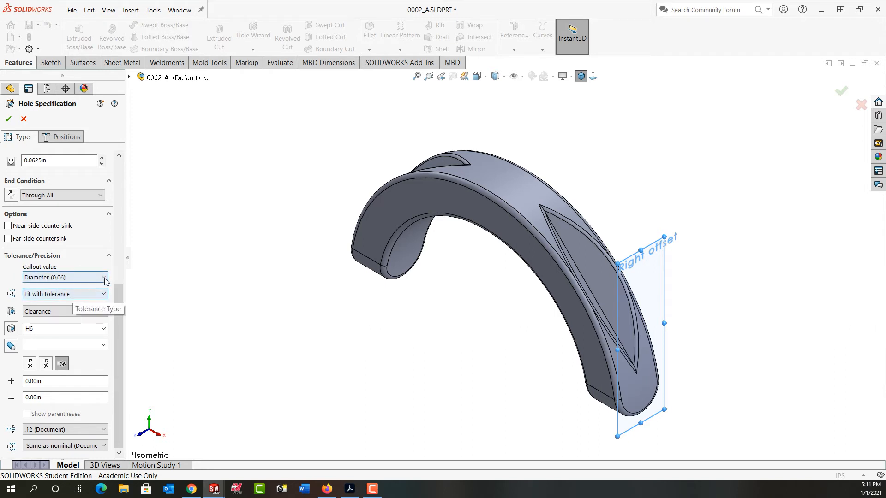
click(74, 278)
click(65, 285)
click(104, 294)
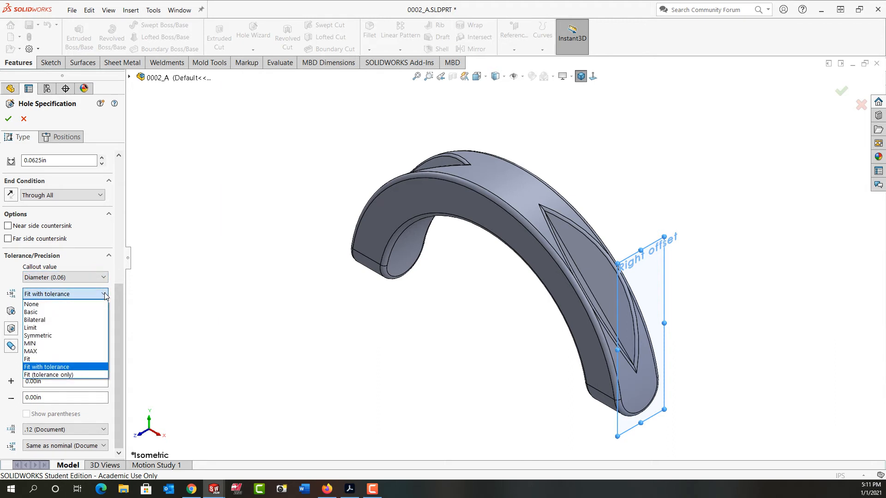
click(70, 367)
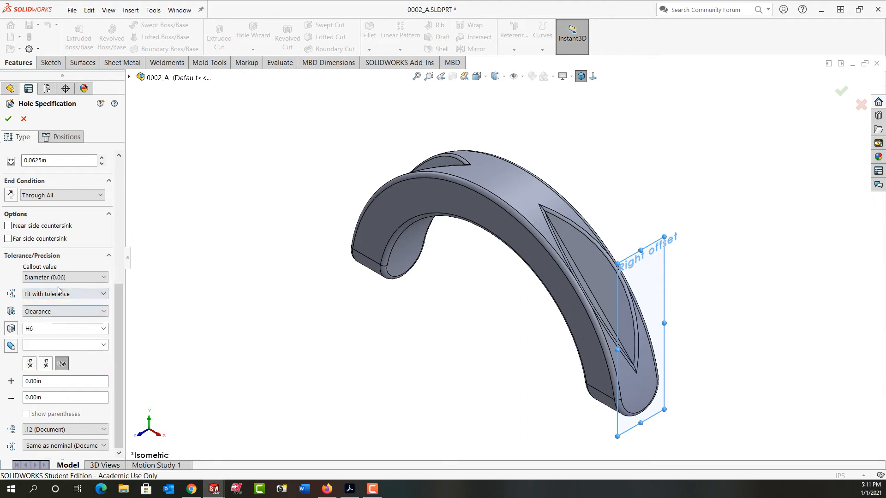
click(106, 330)
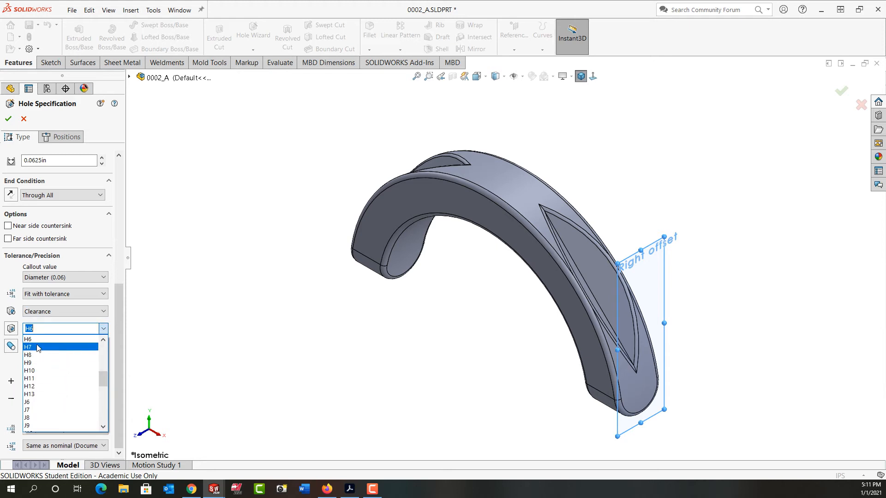
click(35, 340)
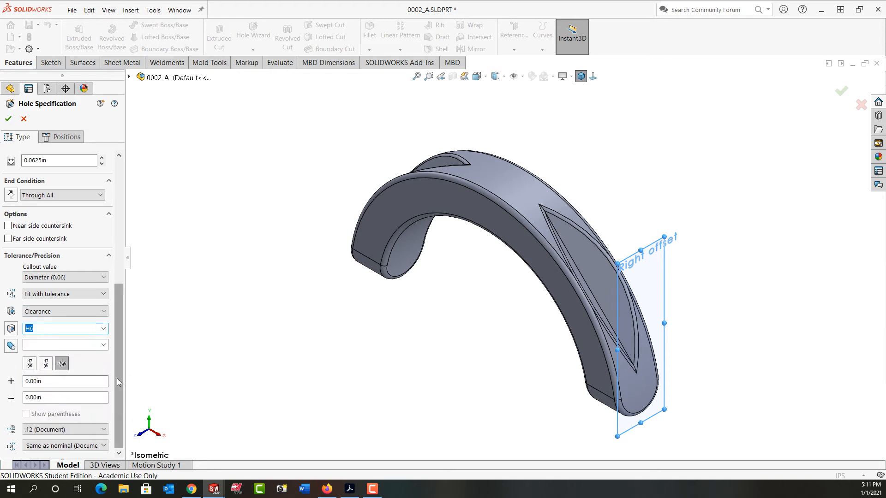
- Set the hole callout's unit precision to four decimal places (.1234)
drag(117, 378, 117, 418)
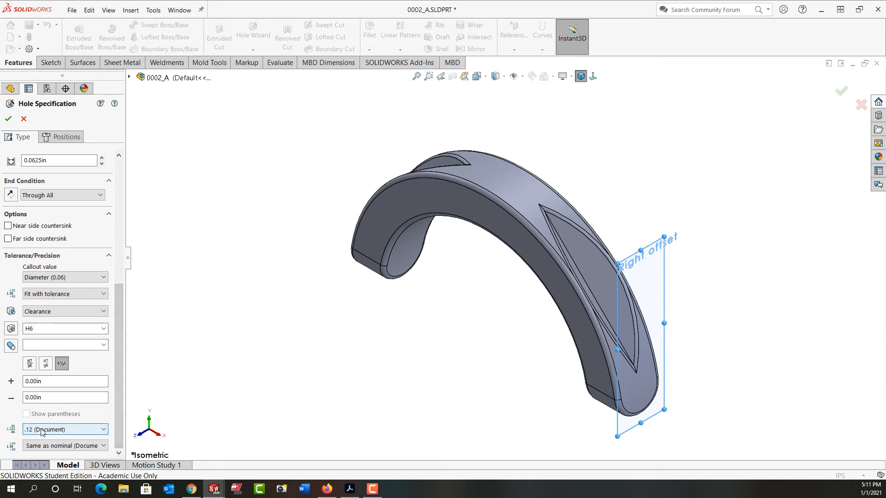
click(104, 430)
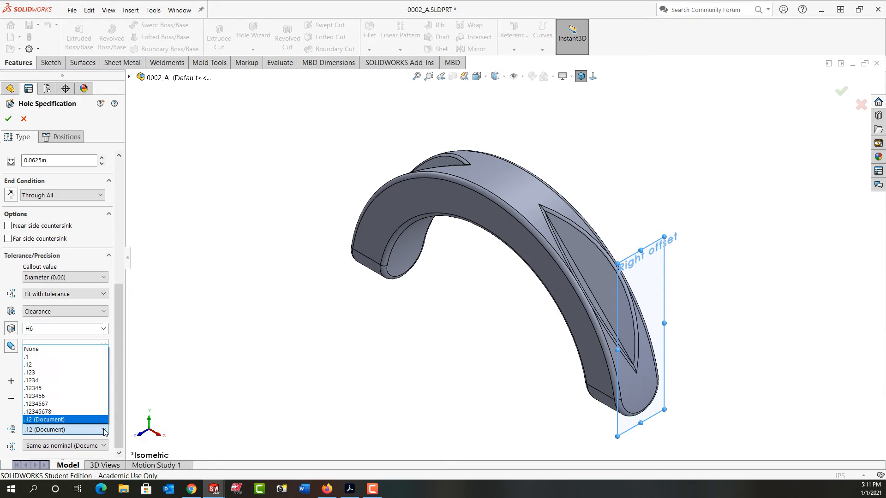
click(42, 381)
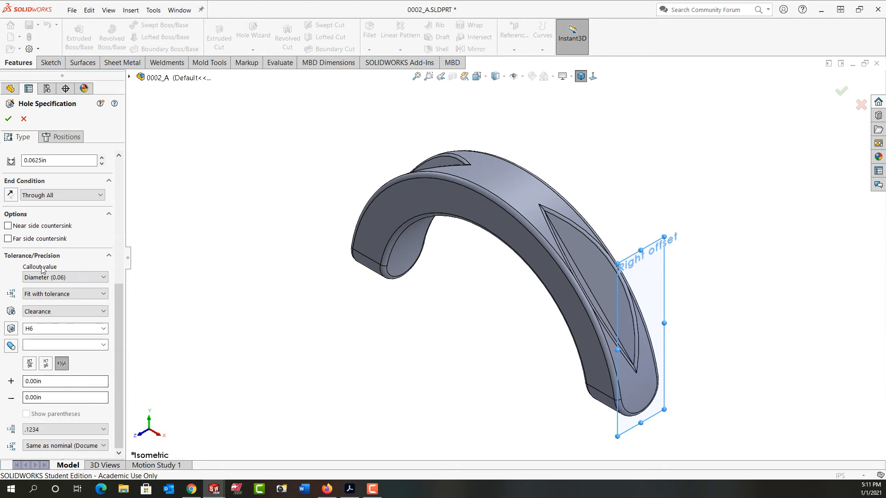
- Position the dowel hole at the centre of the rounded end's arc and finish the hole feature
drag(119, 328, 112, 193)
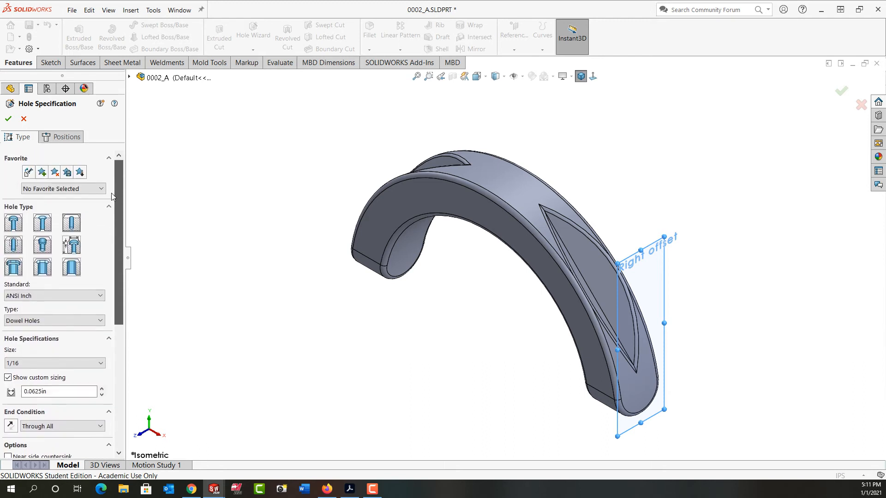
click(64, 140)
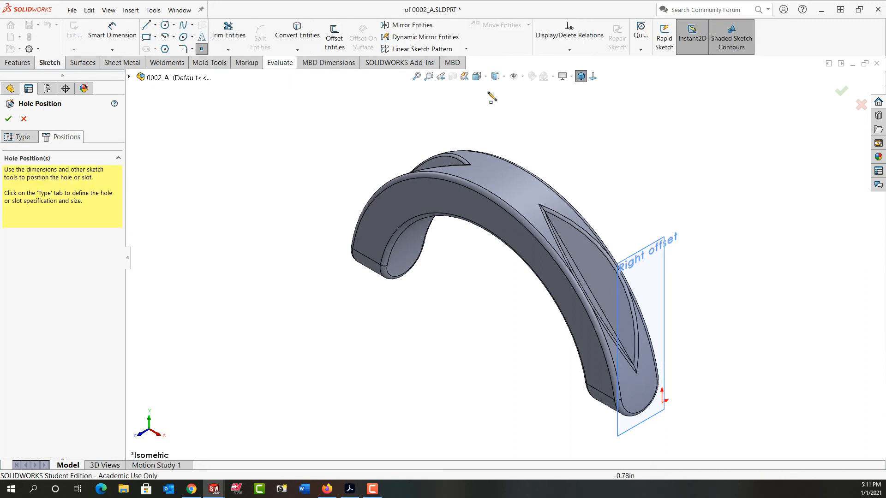
click(593, 76)
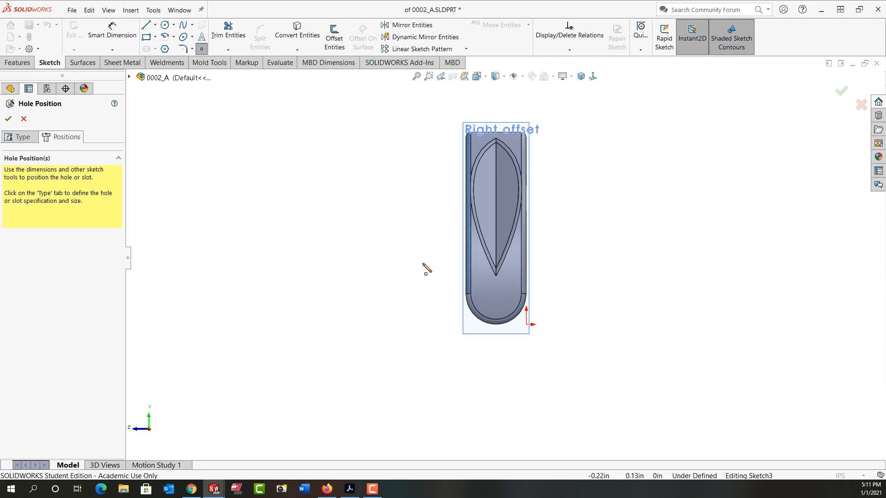
click(469, 325)
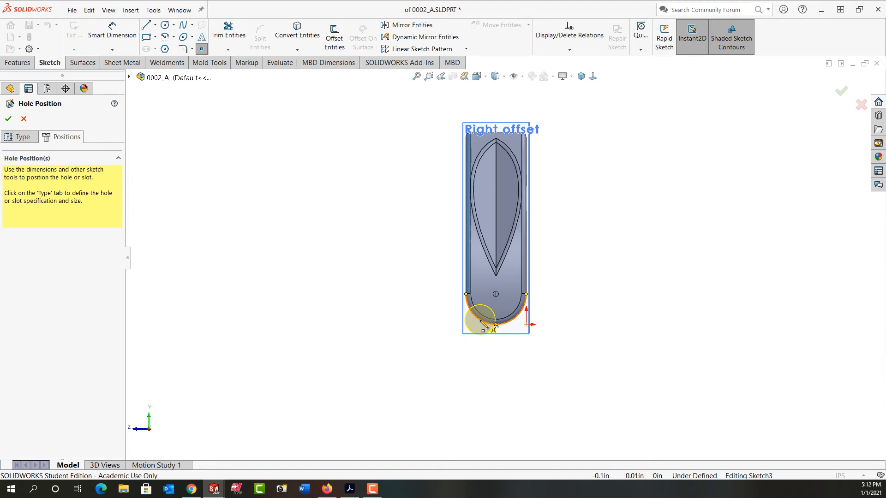
click(496, 294)
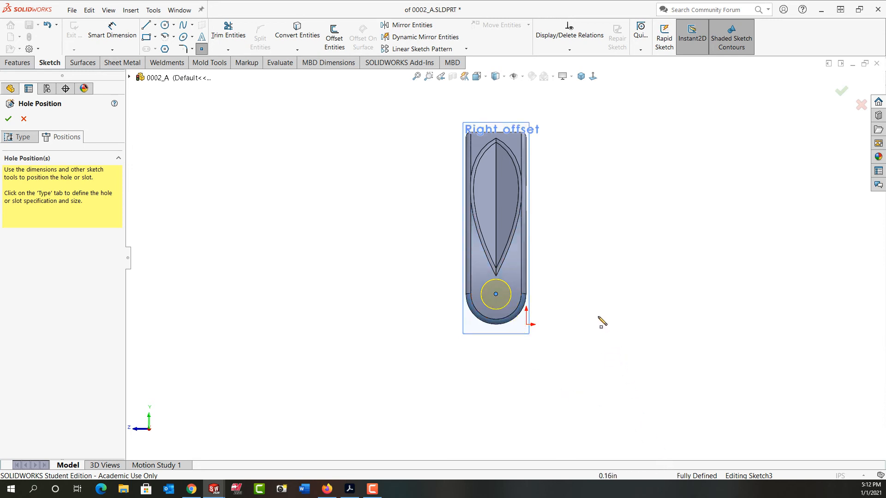
click(581, 76)
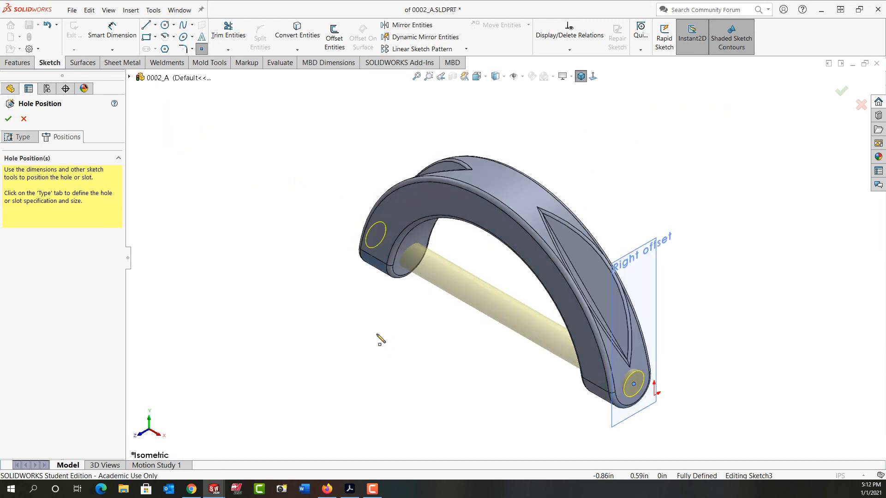
click(841, 91)
click(281, 280)
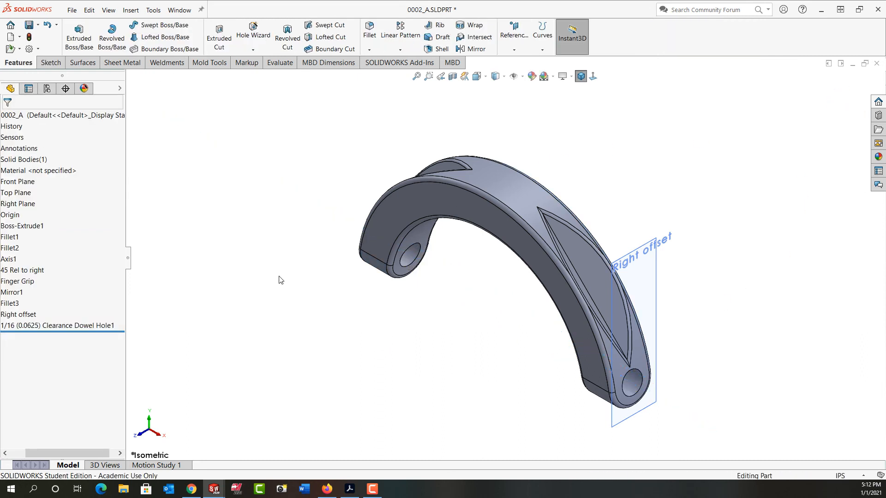
- Expand the dowel hole feature and examine its position sketch and its dimensioned profile sketch
drag(90, 452, 48, 450)
click(5, 326)
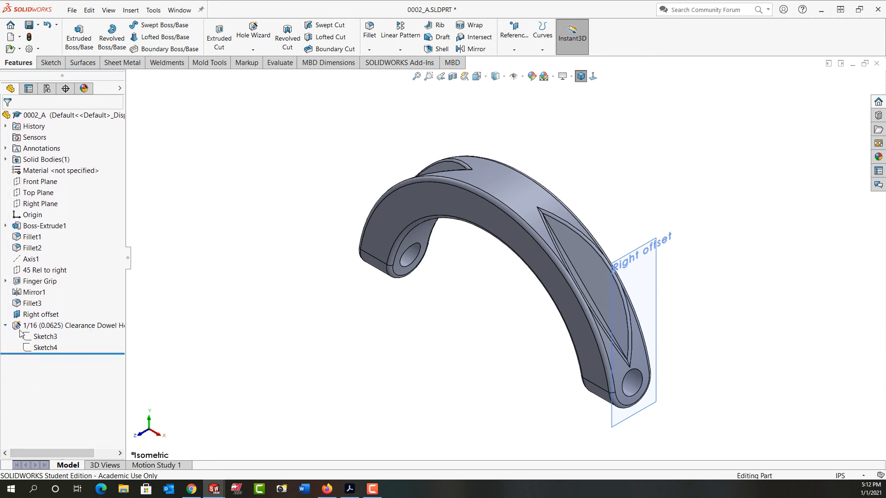
click(41, 338)
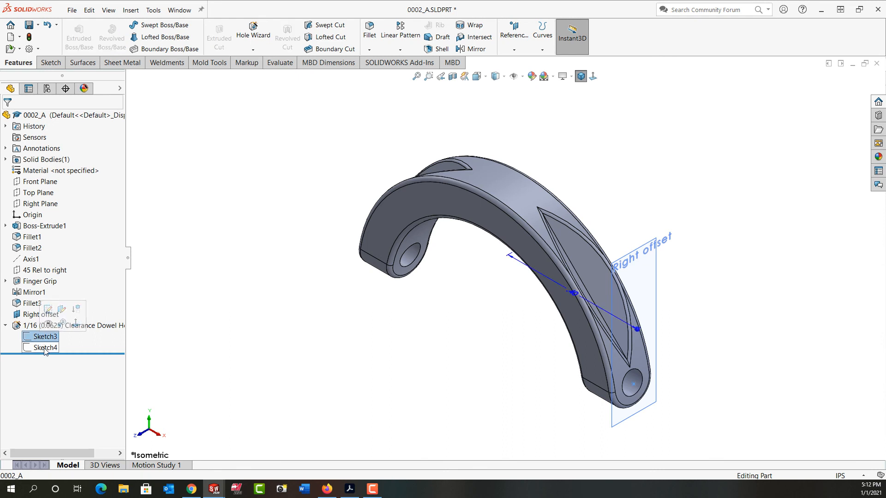
click(45, 348)
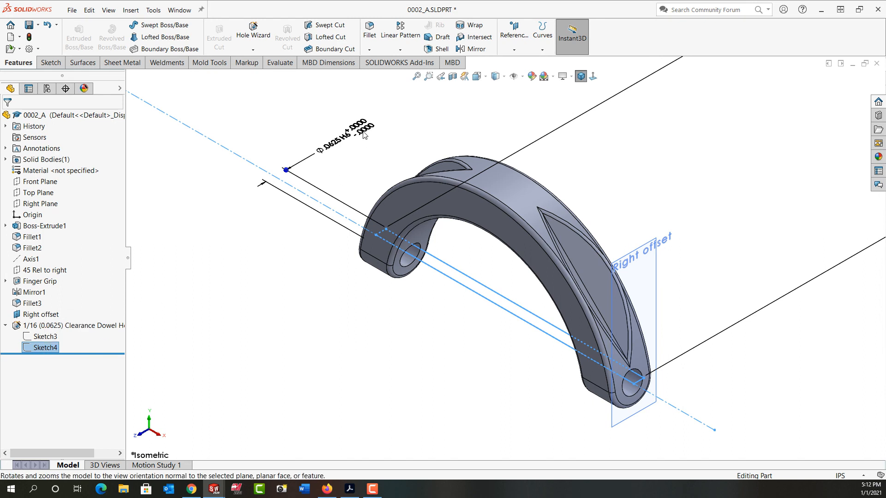
click(226, 272)
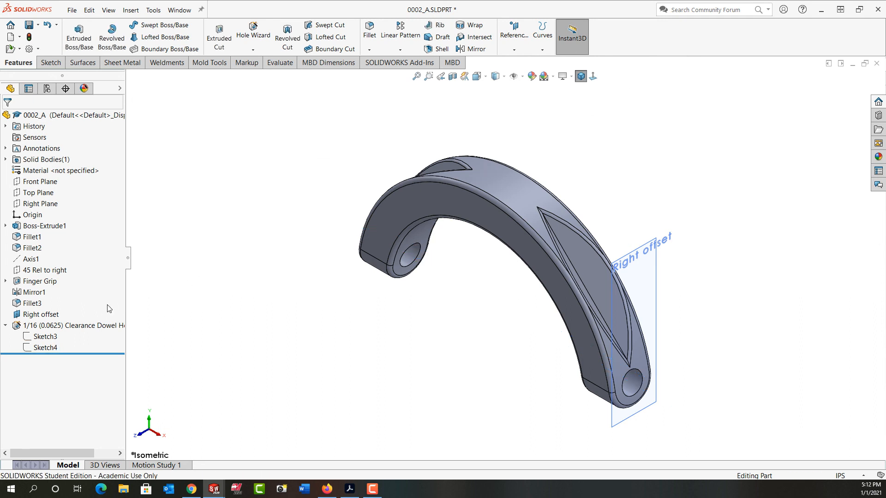
- Review the dowel hole's specification without changing it, and highlight its position sketch
click(90, 326)
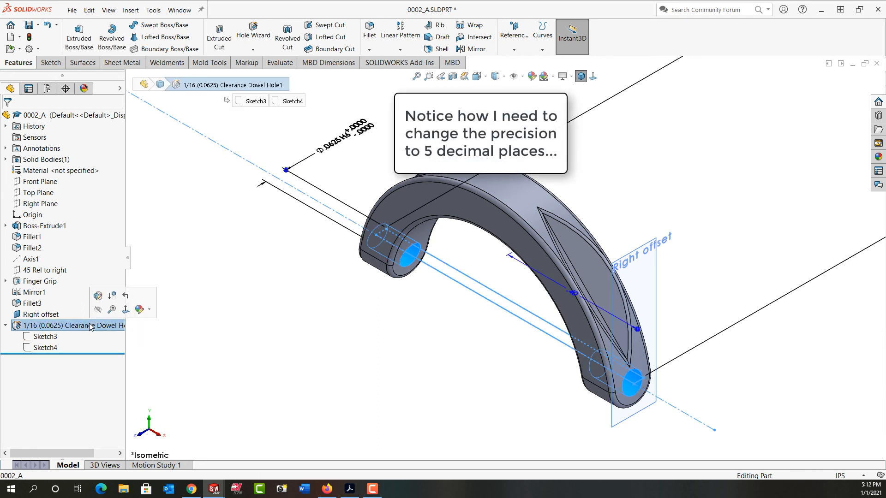
click(97, 296)
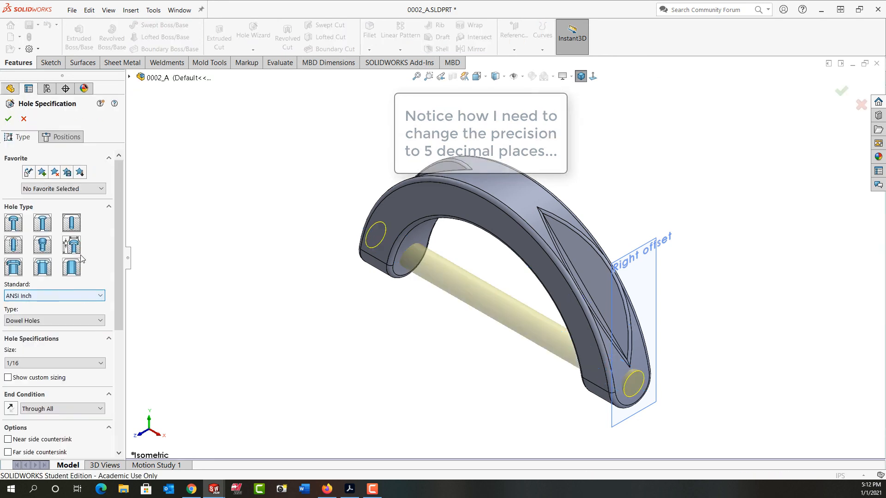
click(24, 119)
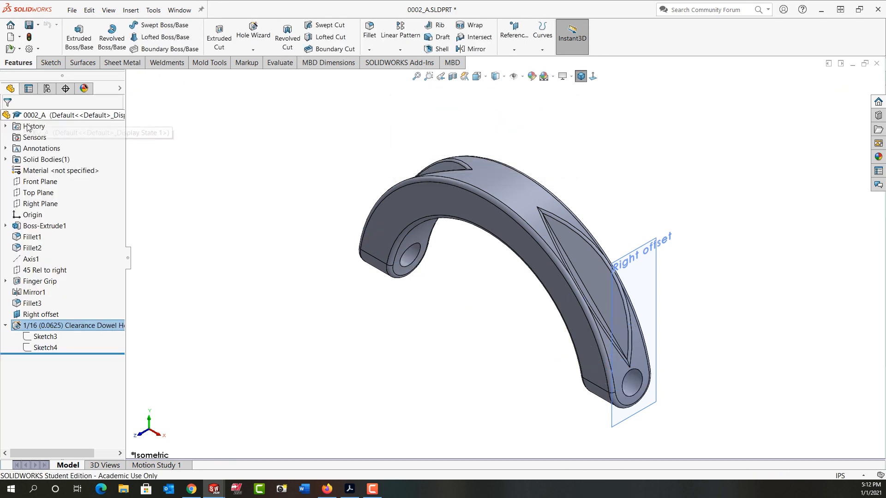
click(46, 337)
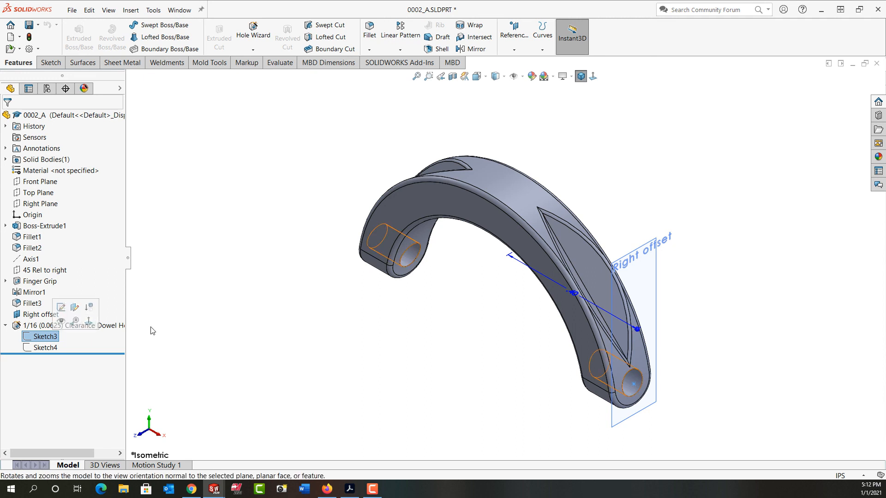
click(175, 338)
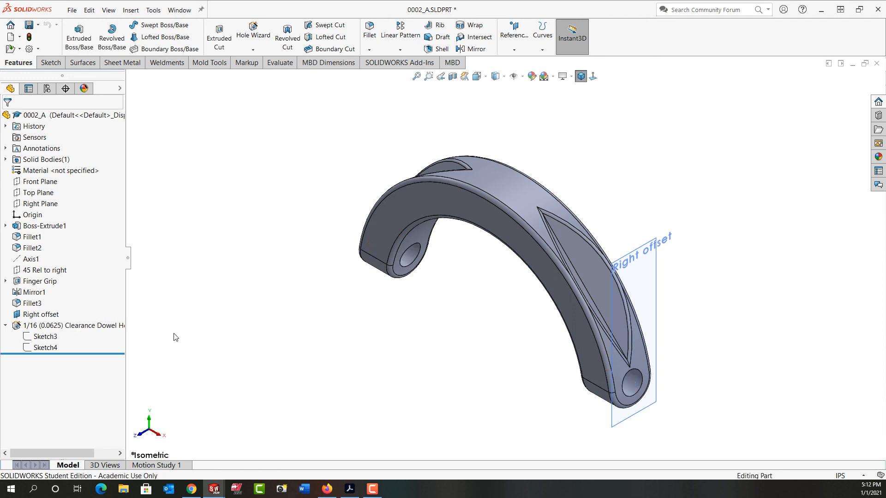